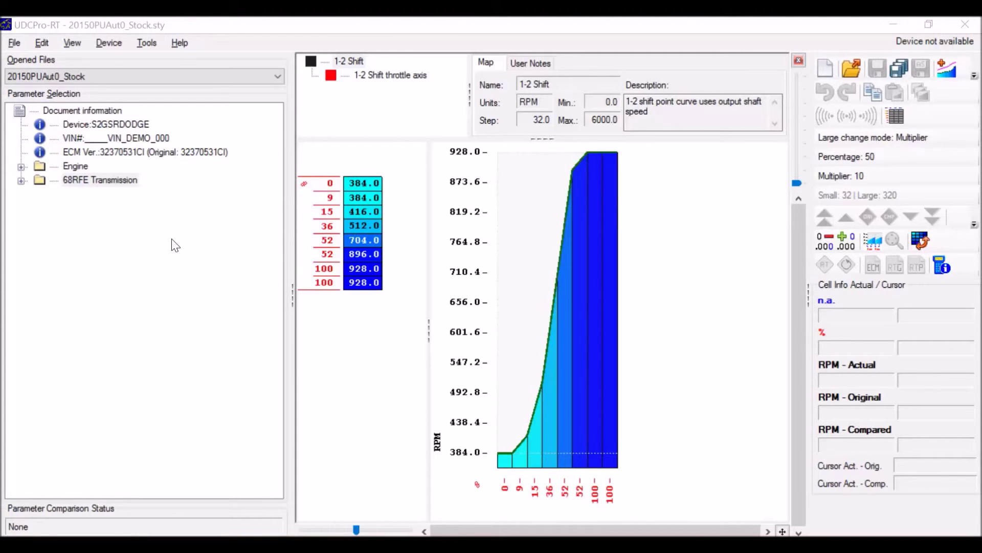
Check the Engine group's ECM version, VIN and device entries, then expand 68RFE Transmission.
left_click(171, 239)
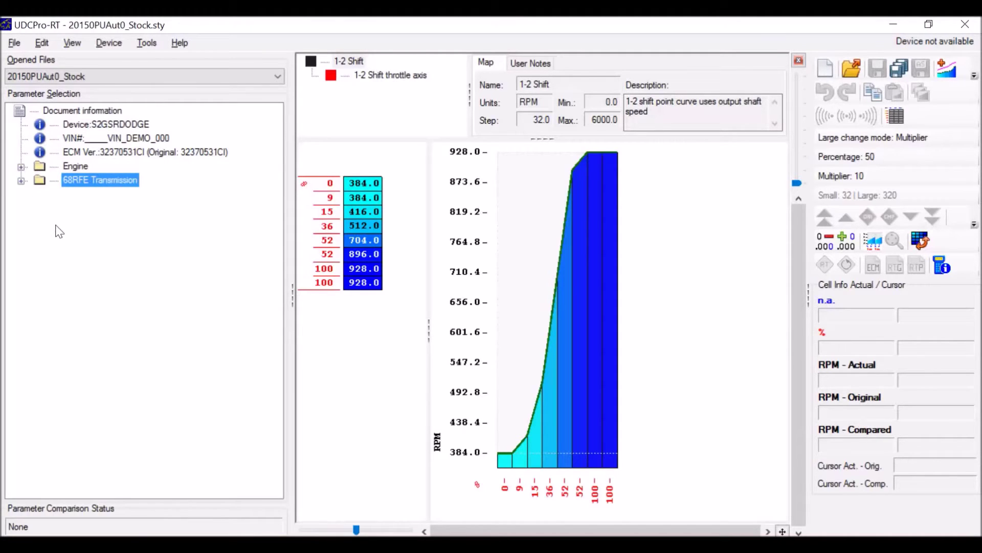
double_click(77, 167)
left_click(95, 153)
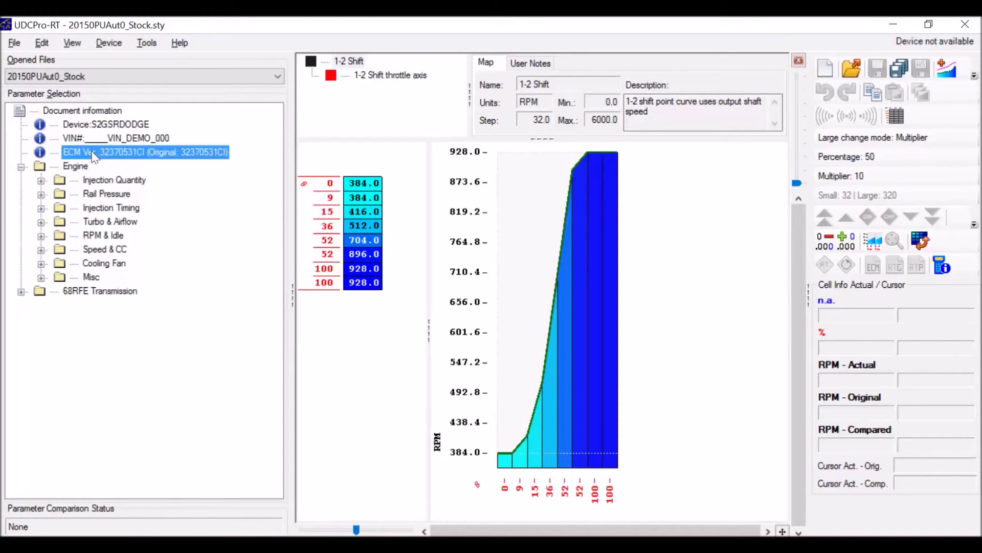
left_click(102, 140)
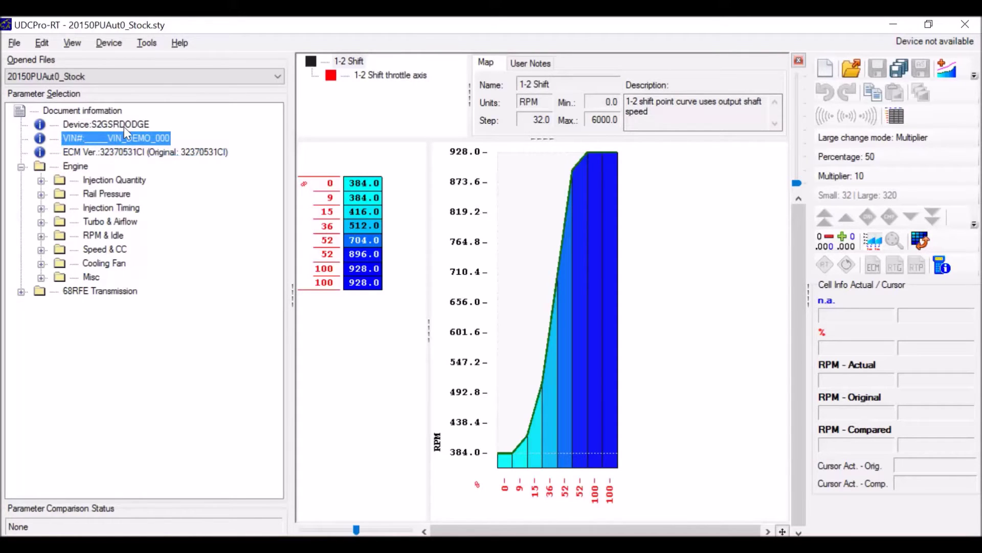
left_click(123, 126)
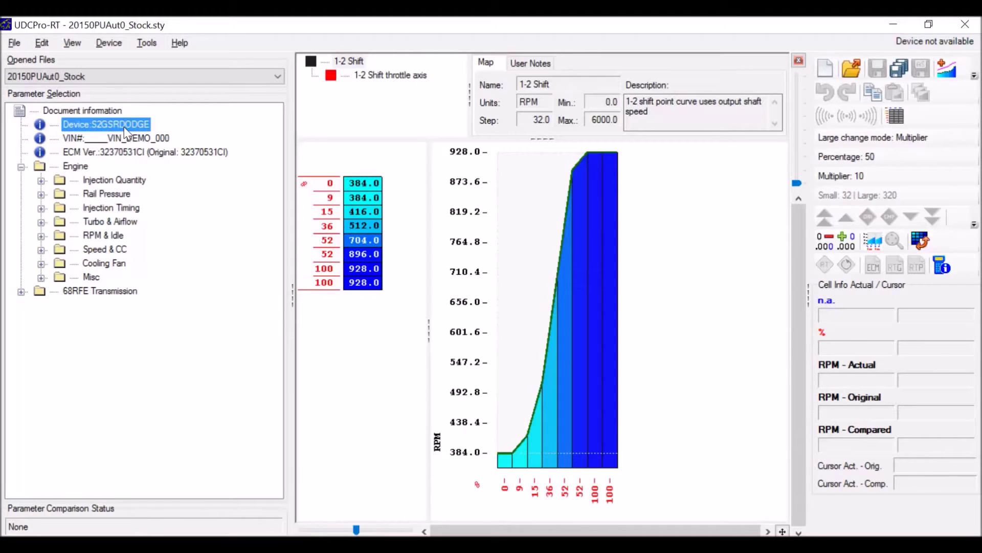
left_click(21, 166)
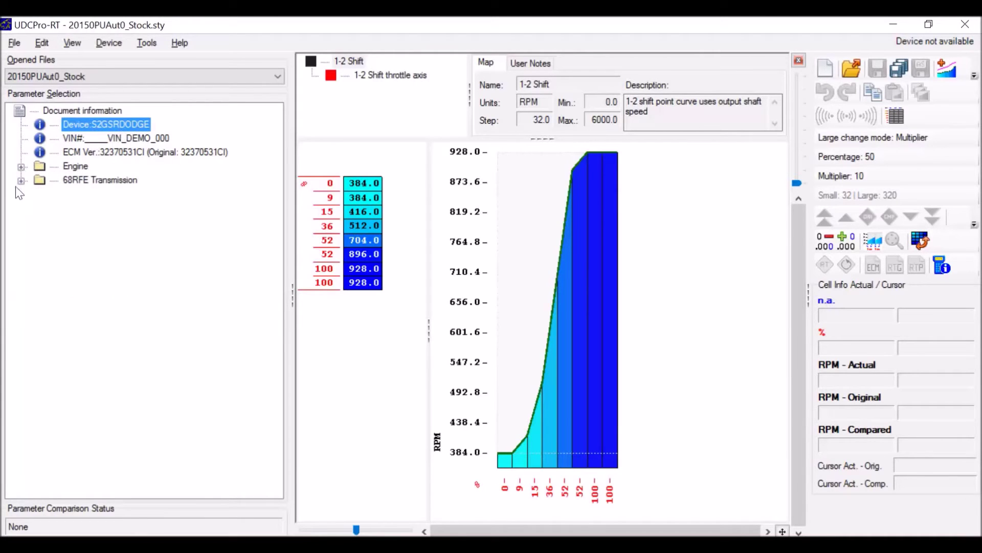
left_click(21, 181)
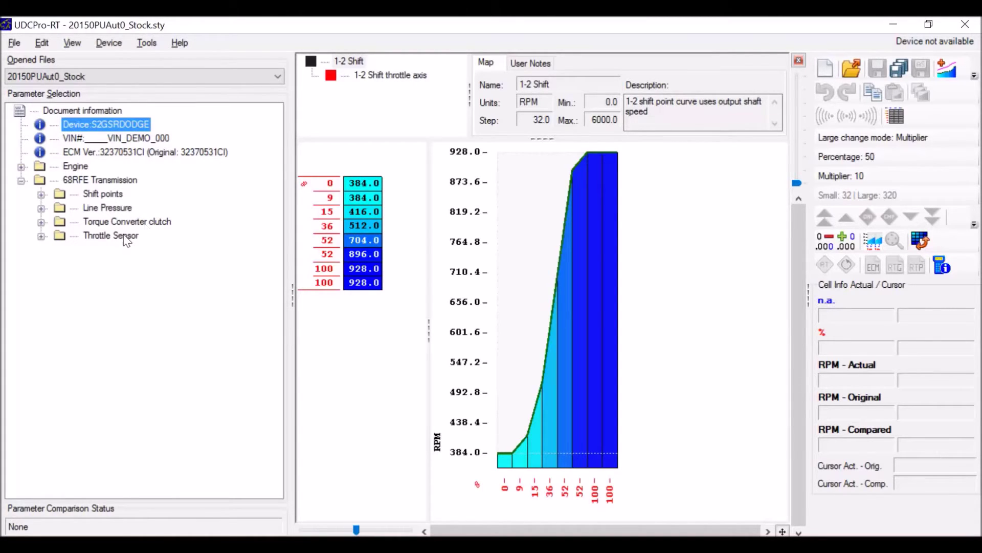
Expand Shift points and Up shift, then browse the 1-2 through 5-6 shift parameters.
left_click(41, 195)
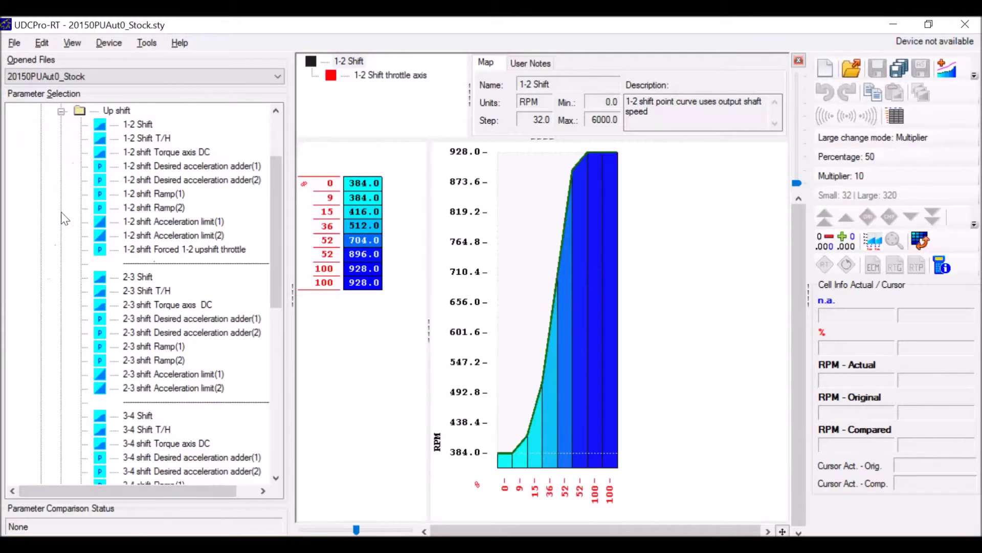
left_click(62, 208)
scroll(140, 223, "down", 4)
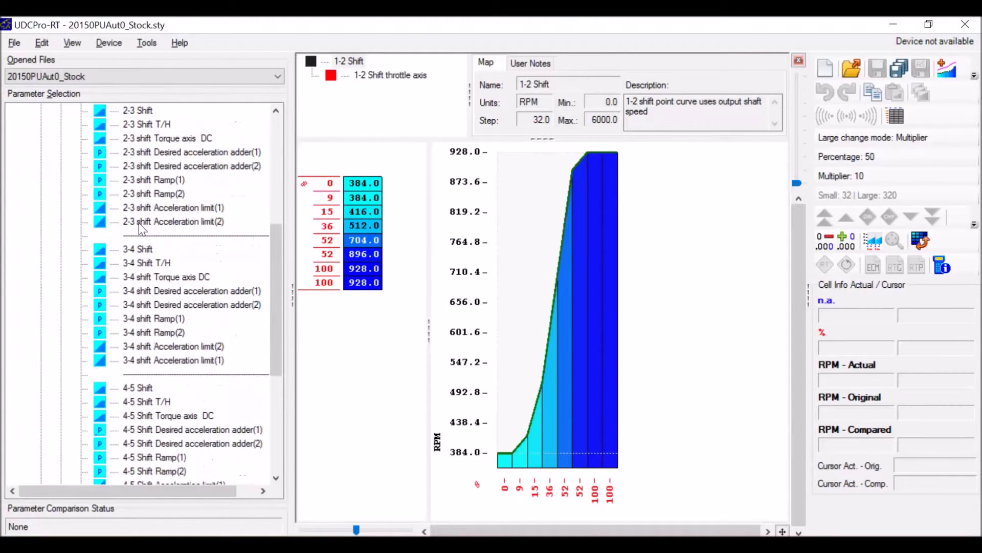
scroll(139, 222, "down", 5)
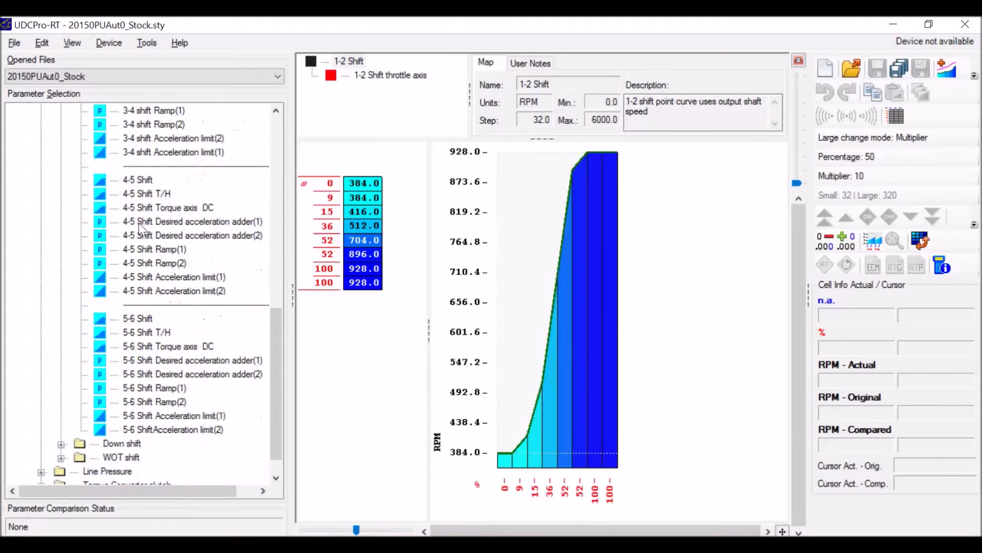
scroll(140, 222, "up", 6)
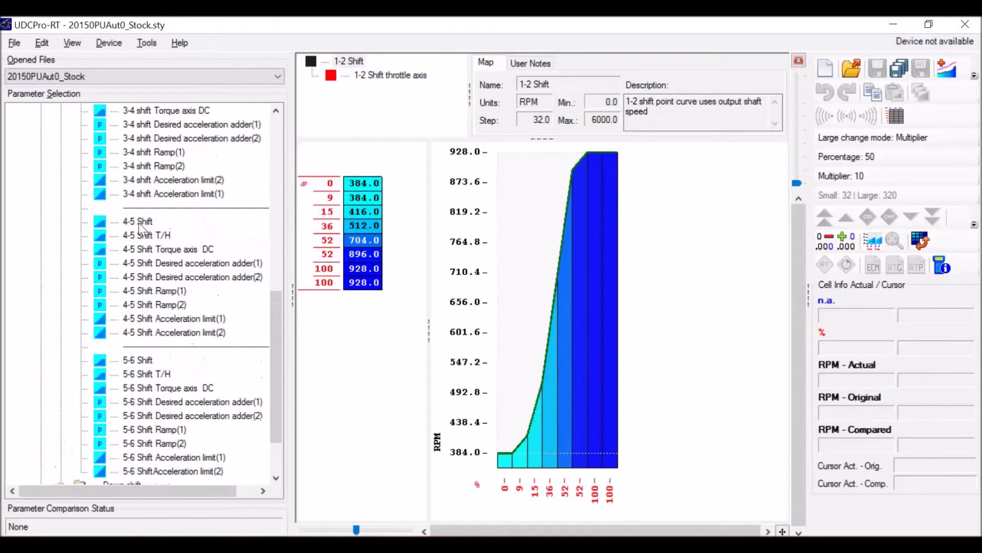
scroll(151, 154, "up", 3)
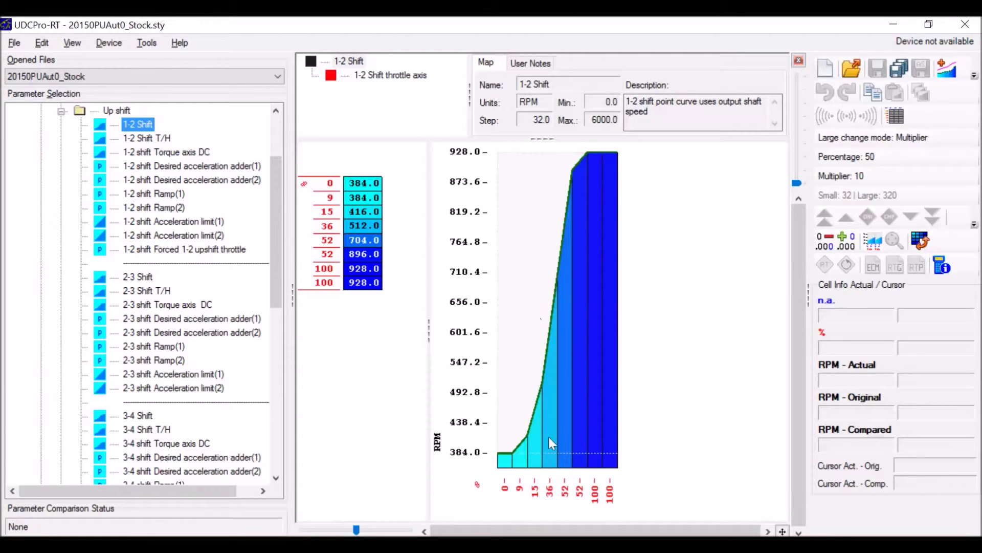
Inspect 1-2 Shift points: 100% throttle, 704.0 and 896.0 RPM at 52%, 416.0 RPM at 15%.
left_click(614, 439)
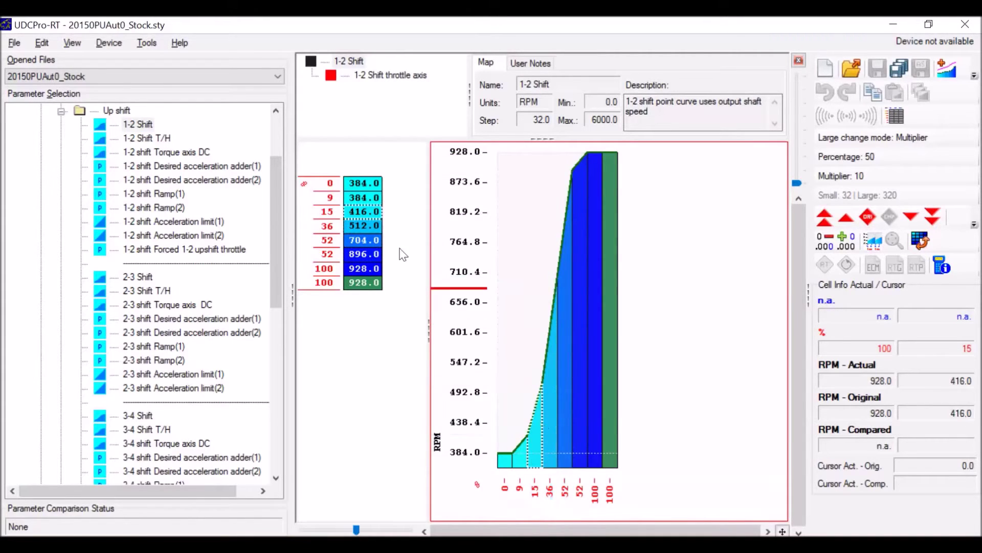
left_click(368, 240)
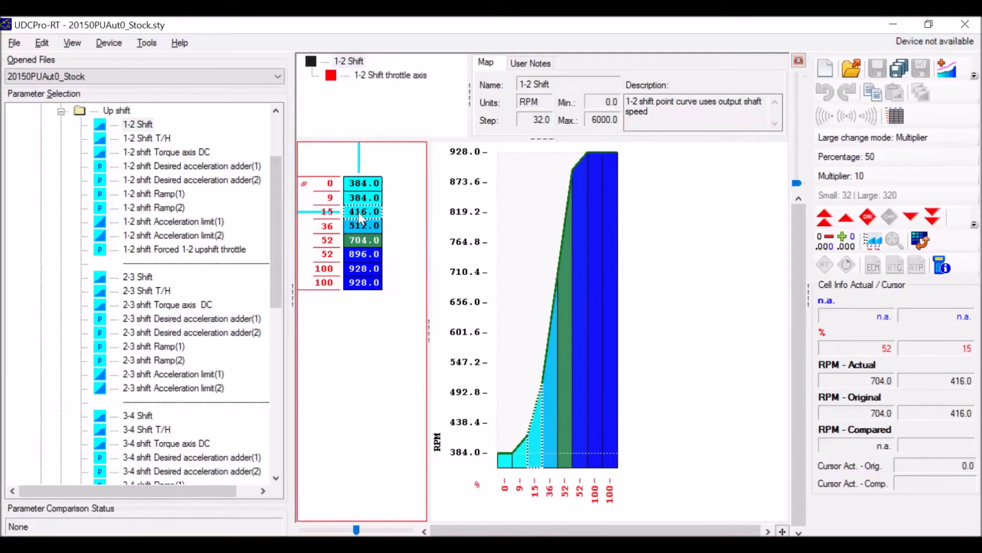
left_click(363, 254)
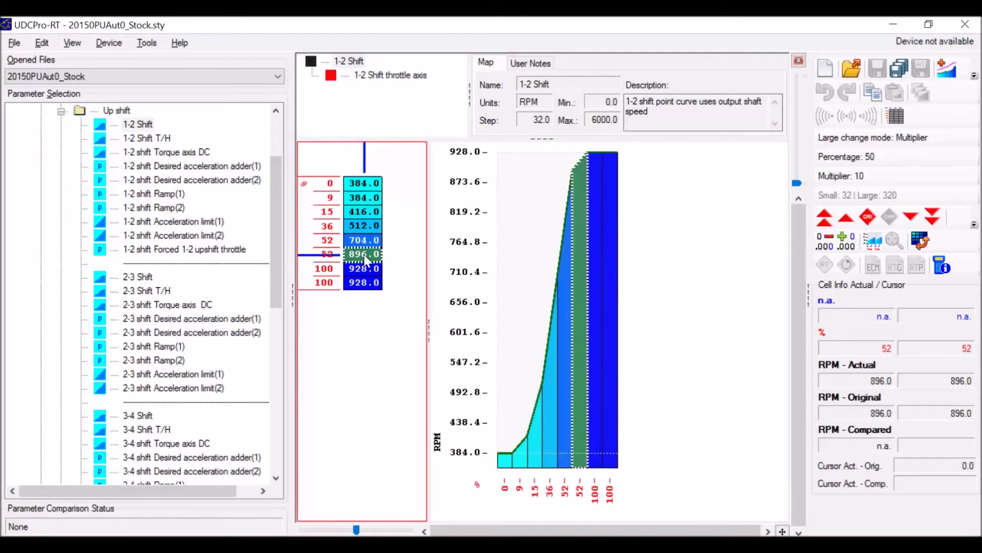
left_click(364, 211)
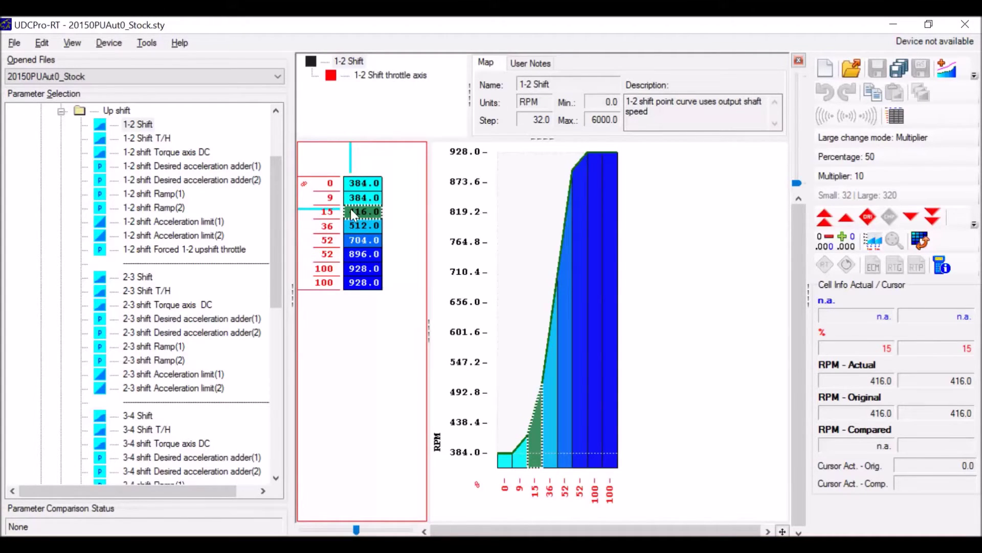
left_click(694, 125)
Add the user note 'You can type user notes here.' to the 1-2 Shift map.
left_click_drag(677, 116, 627, 98)
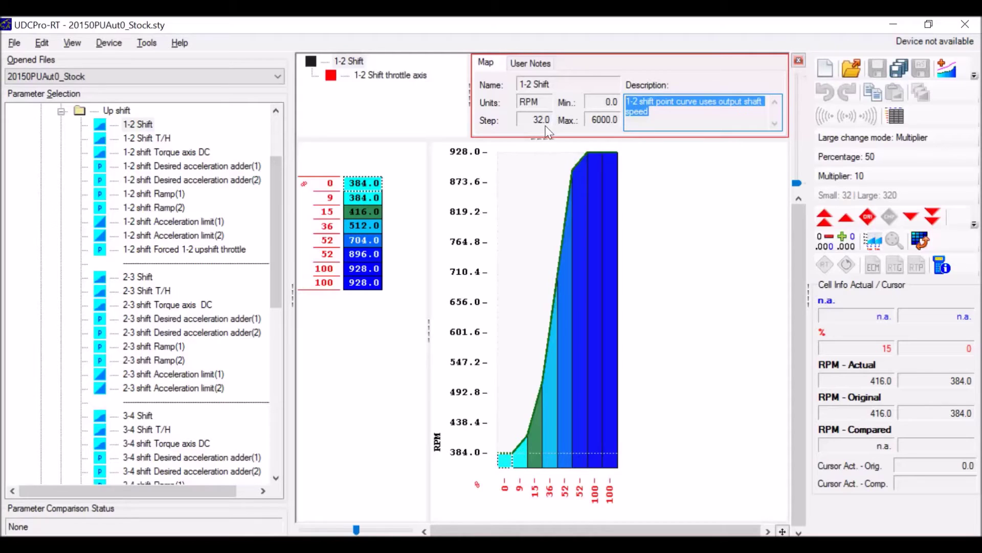
left_click(548, 66)
left_click(553, 96)
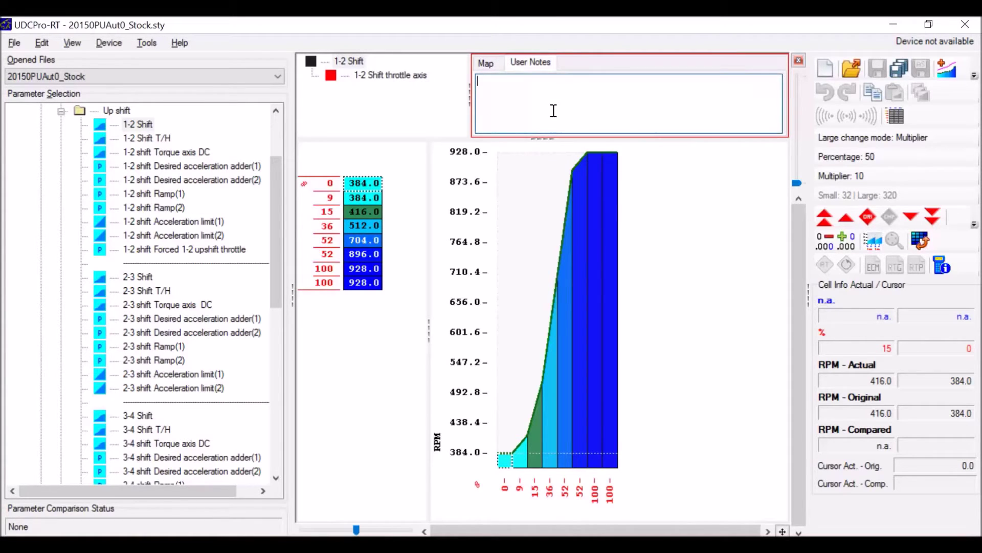
type("You can type user notes here.")
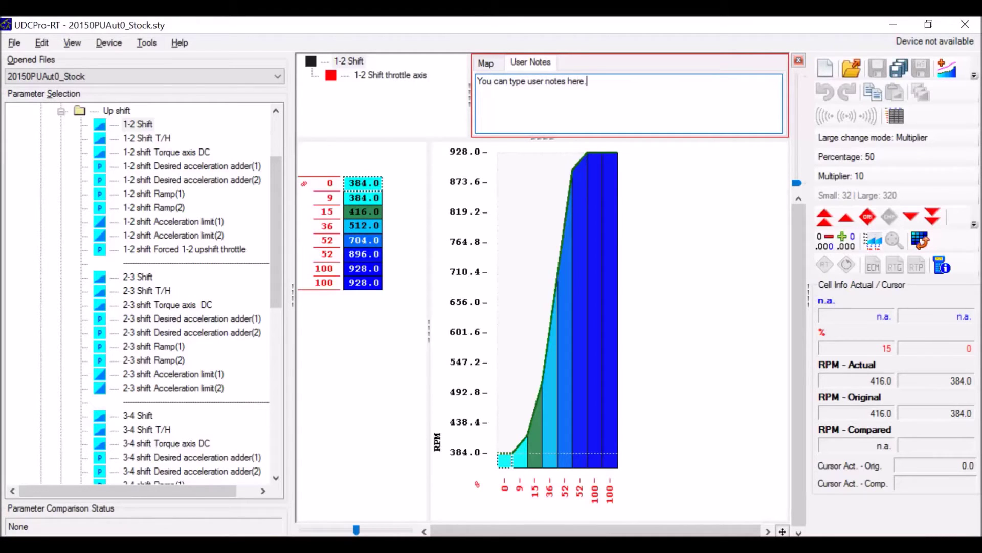
View the 2-3, 3-4 and 4-5 Shift maps in turn.
left_click(486, 64)
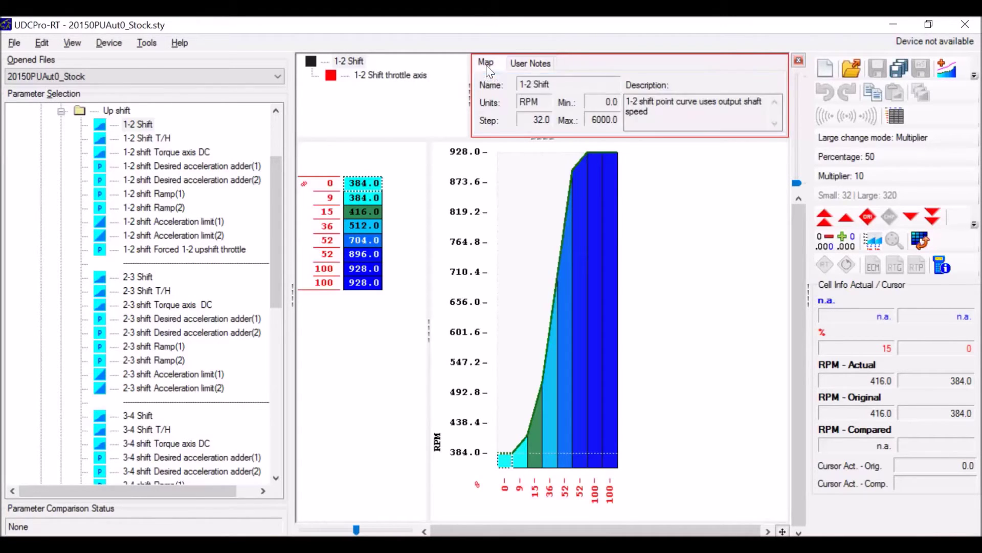
left_click(142, 276)
scroll(156, 263, "down", 1)
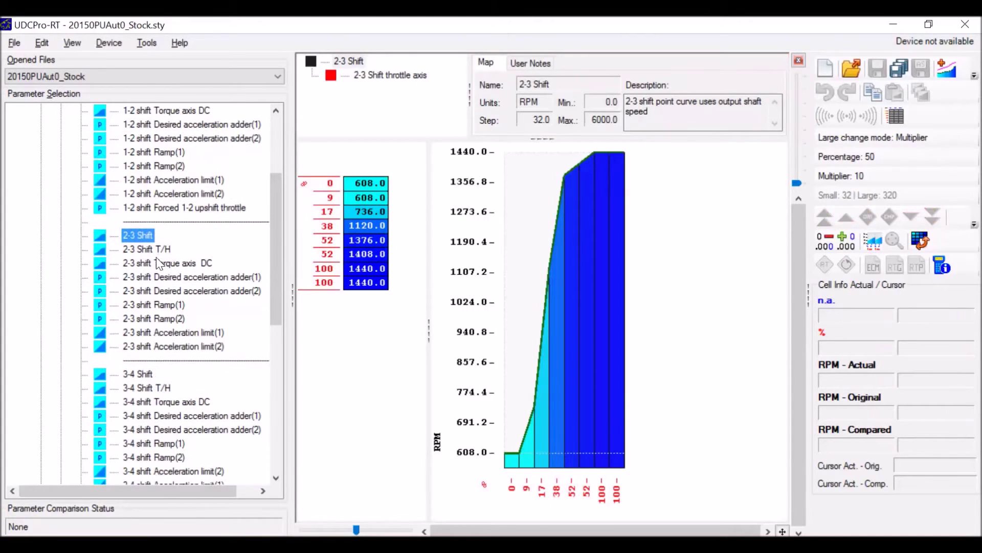
left_click(146, 373)
scroll(167, 262, "down", 3)
left_click(148, 389)
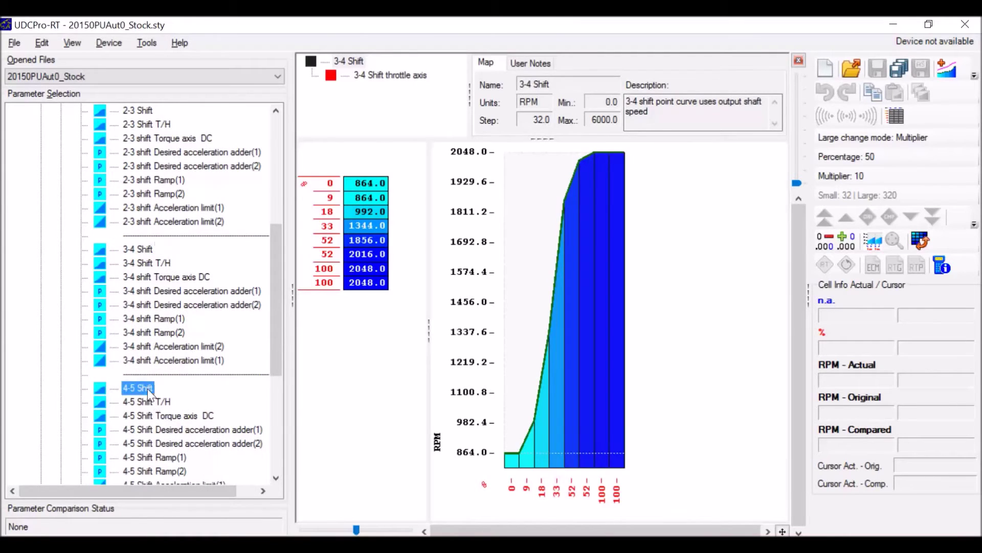
scroll(158, 263, "up", 6)
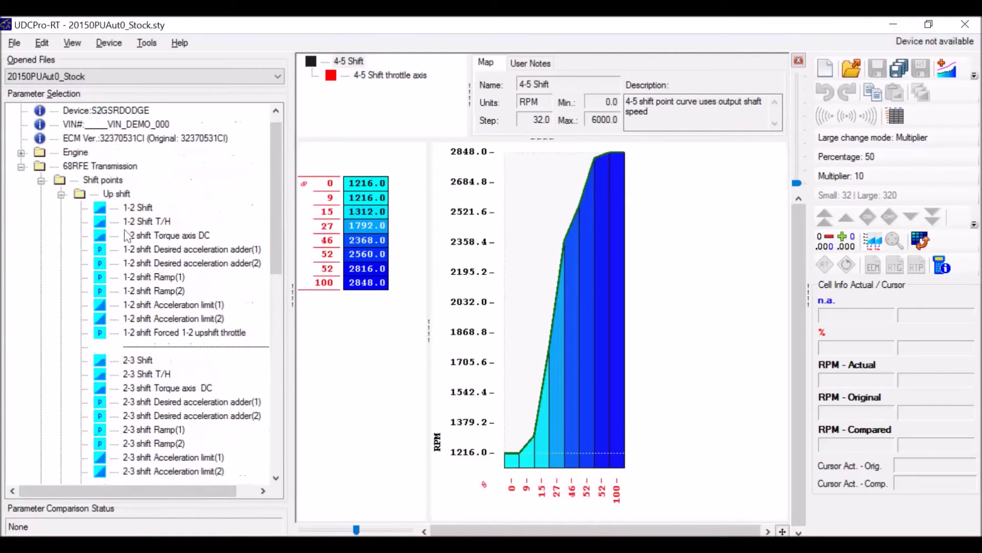
Browse the Down shift and WOT shift parameters, collapse Shift points and expand Line Pressure.
left_click(62, 195)
left_click(62, 113)
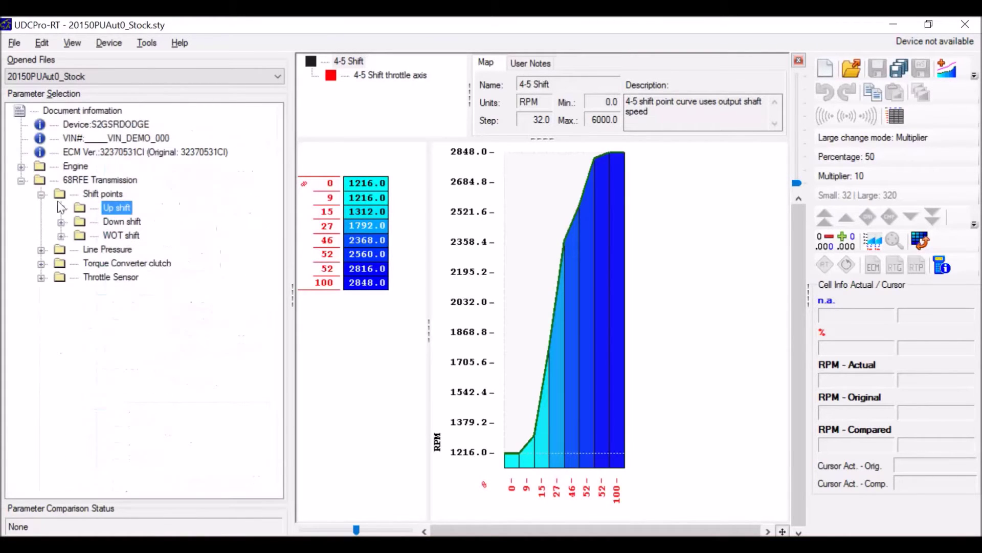
left_click(61, 222)
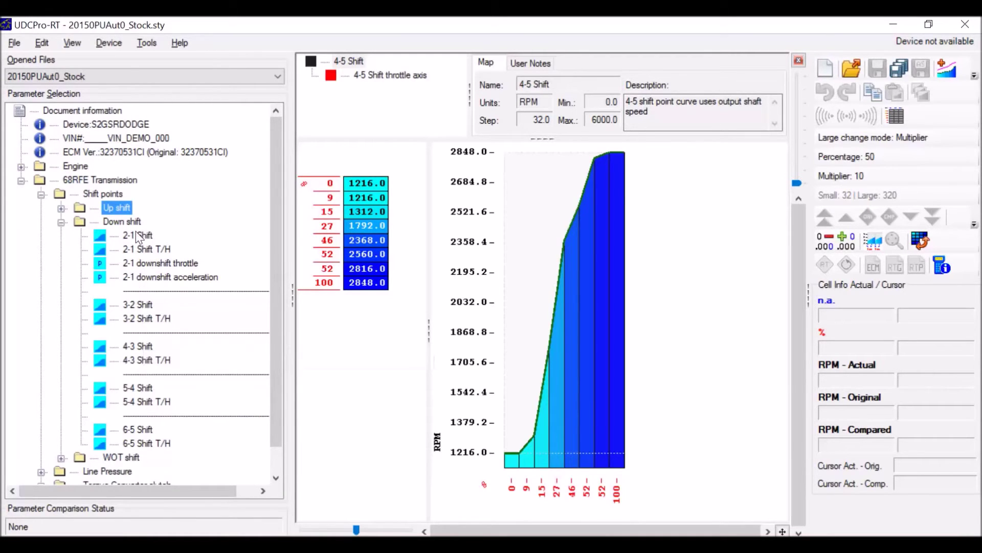
left_click(62, 222)
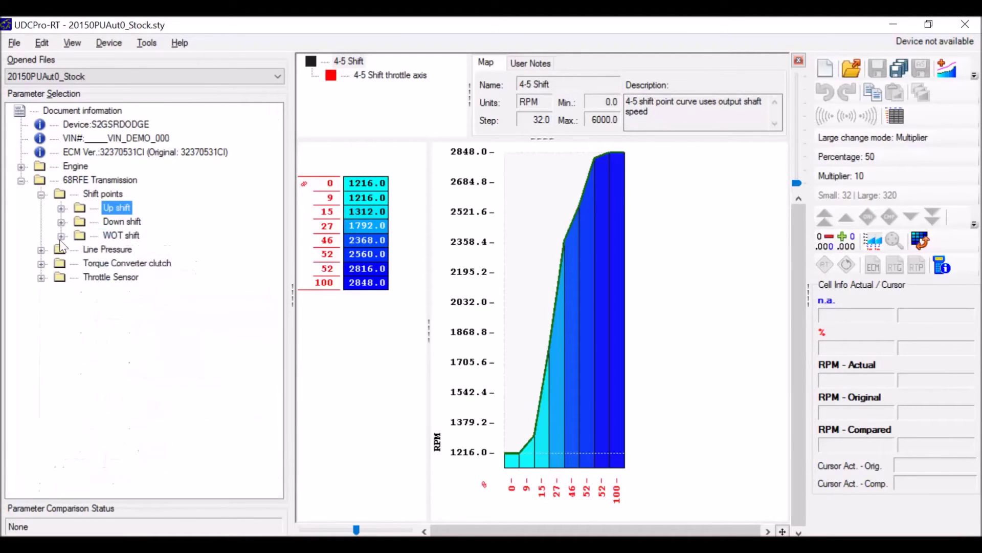
left_click(61, 236)
scroll(145, 217, "down", 1)
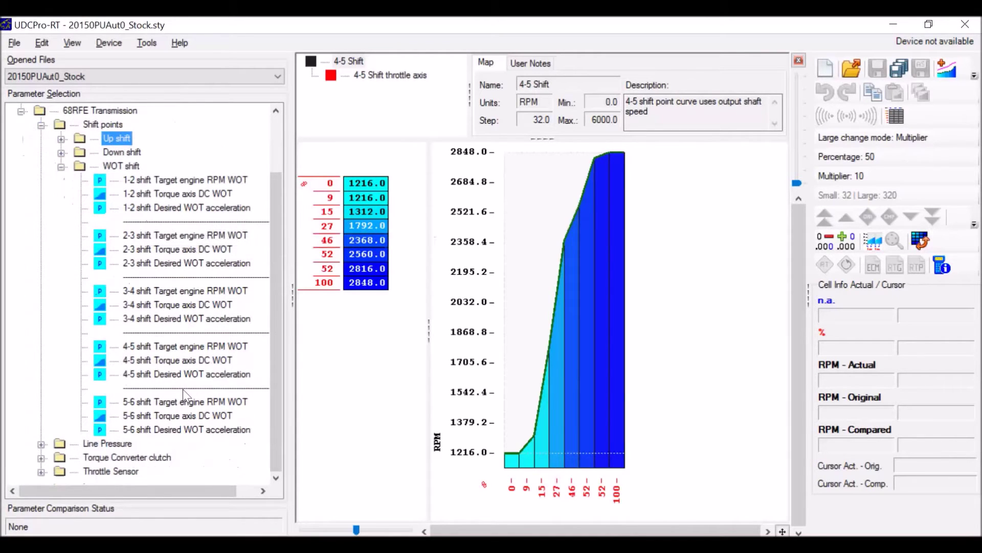
left_click(62, 167)
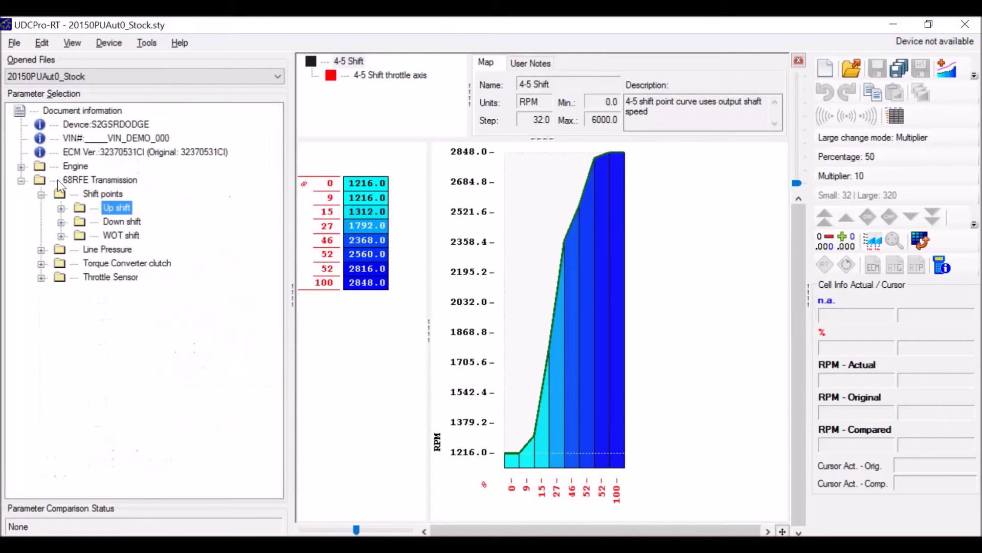
left_click(41, 194)
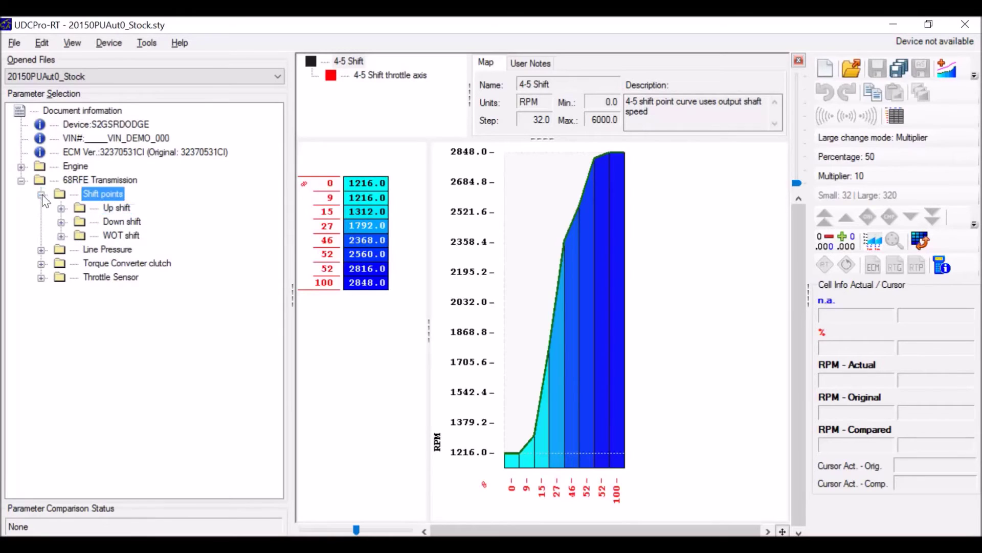
left_click(41, 209)
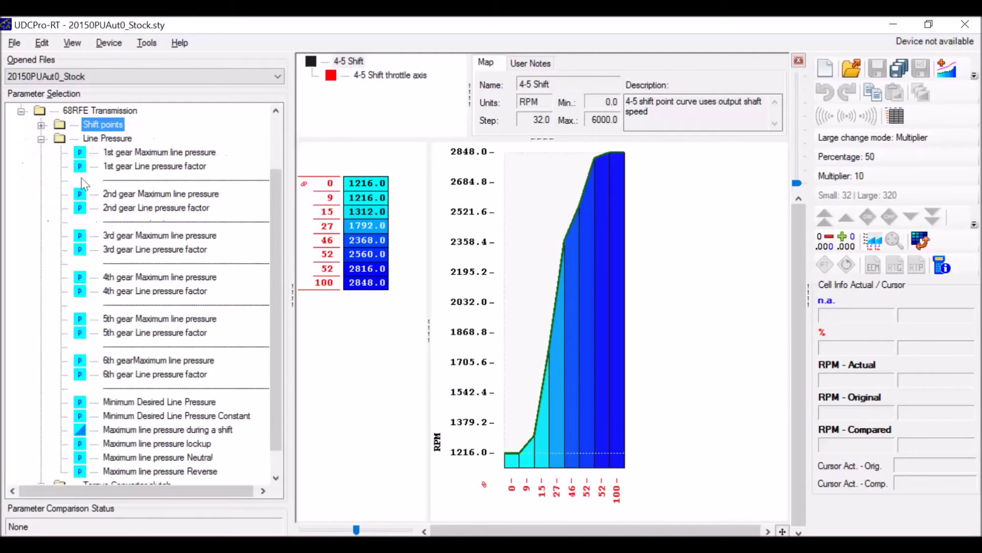
View the 1st gear maximum line pressure and the during-shift table's step 8 value.
left_click(146, 154)
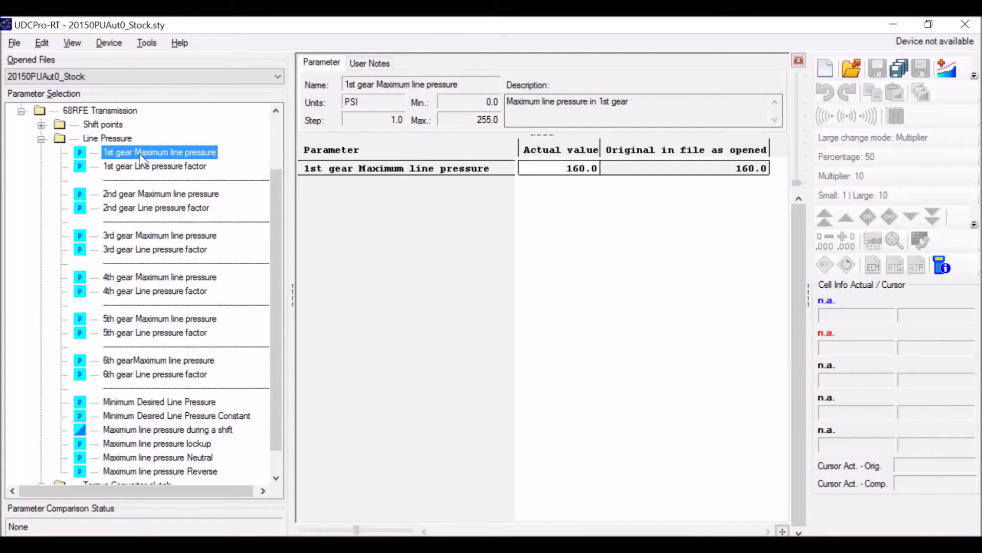
left_click_drag(659, 102, 474, 100)
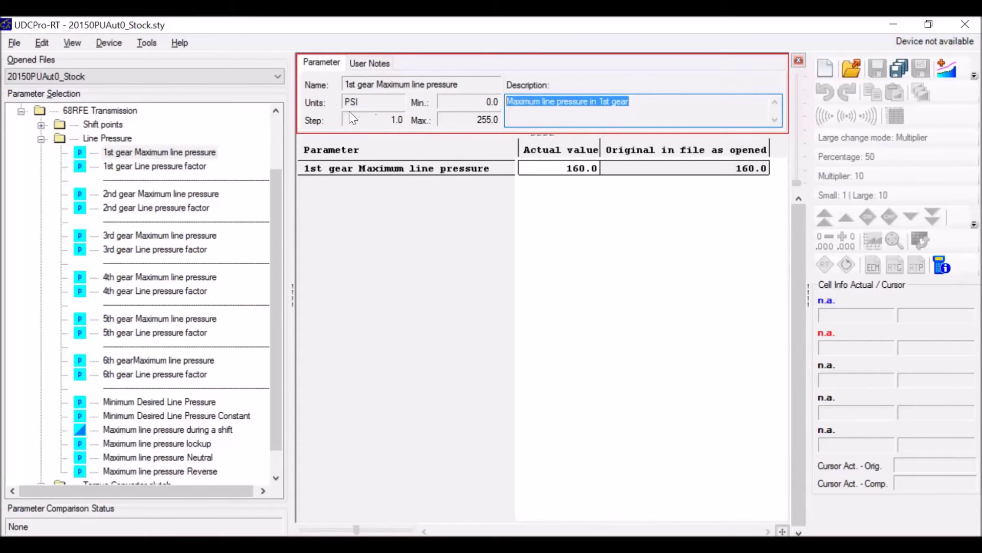
left_click(170, 401)
left_click(149, 430)
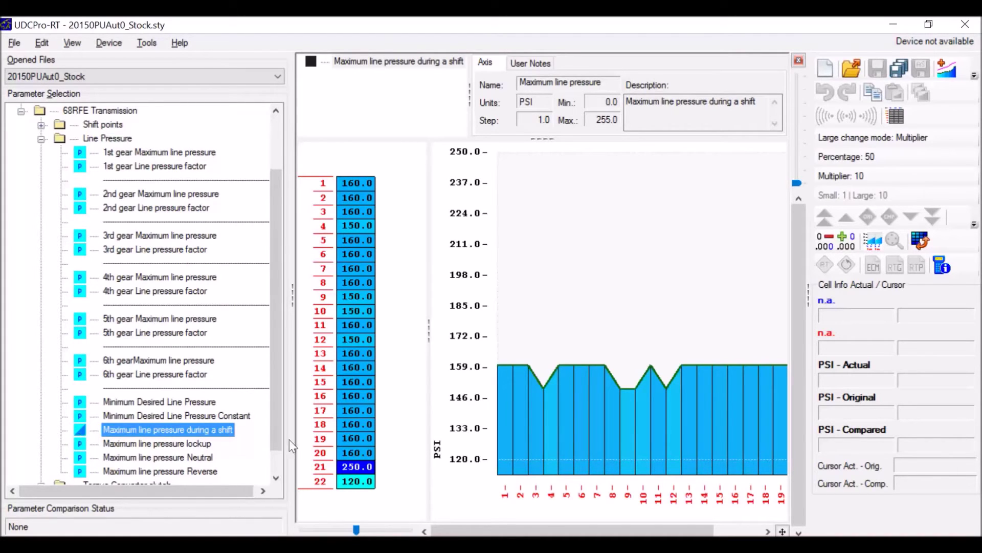
left_click(619, 430)
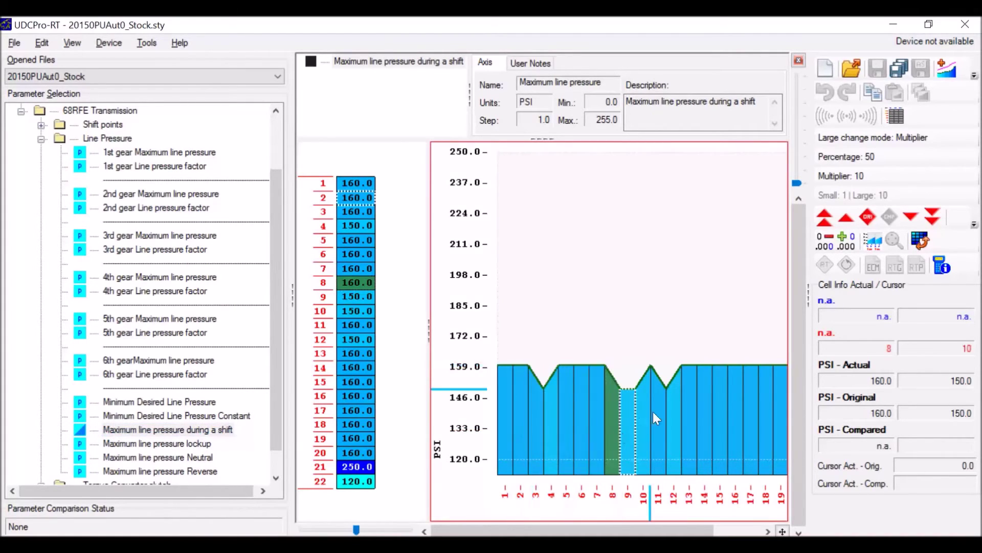
Show the Minimum Desired Line Pressure Constant at 60.0 PSI and collapse Line Pressure.
left_click(135, 416)
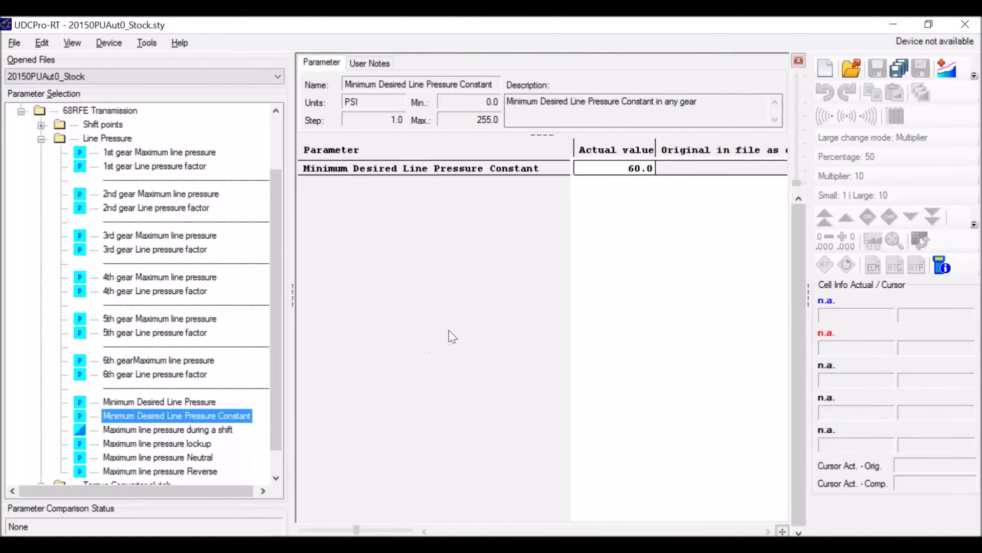
scroll(233, 235, "up", 1)
left_click(41, 179)
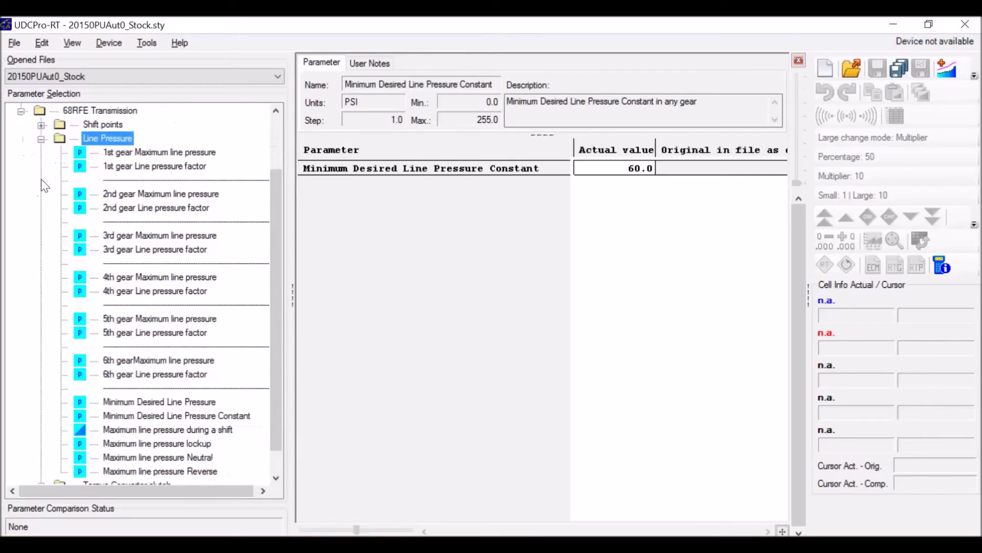
left_click(41, 138)
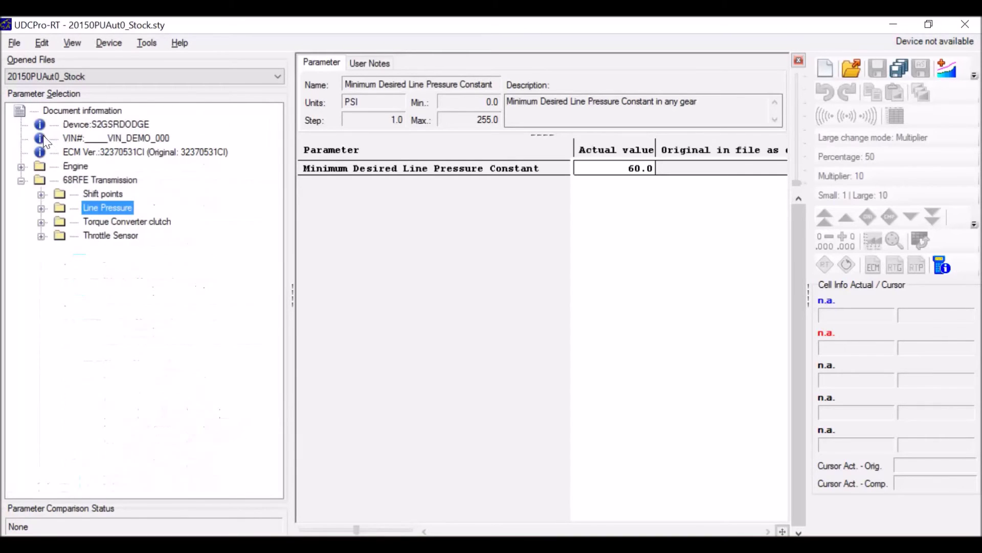
left_click(41, 222)
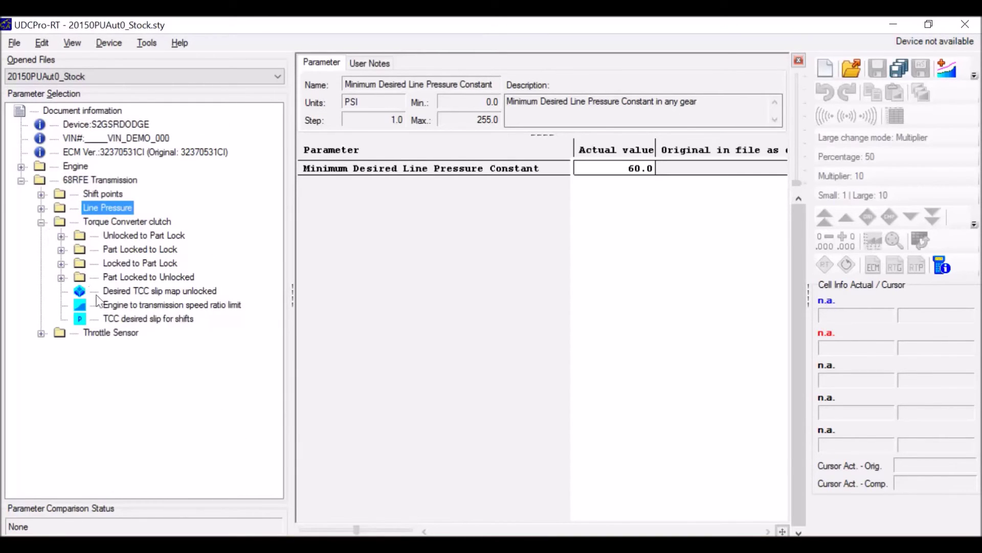
Open the TCC maps and rotate the unlocked desired slip 3D surface.
left_click(112, 305)
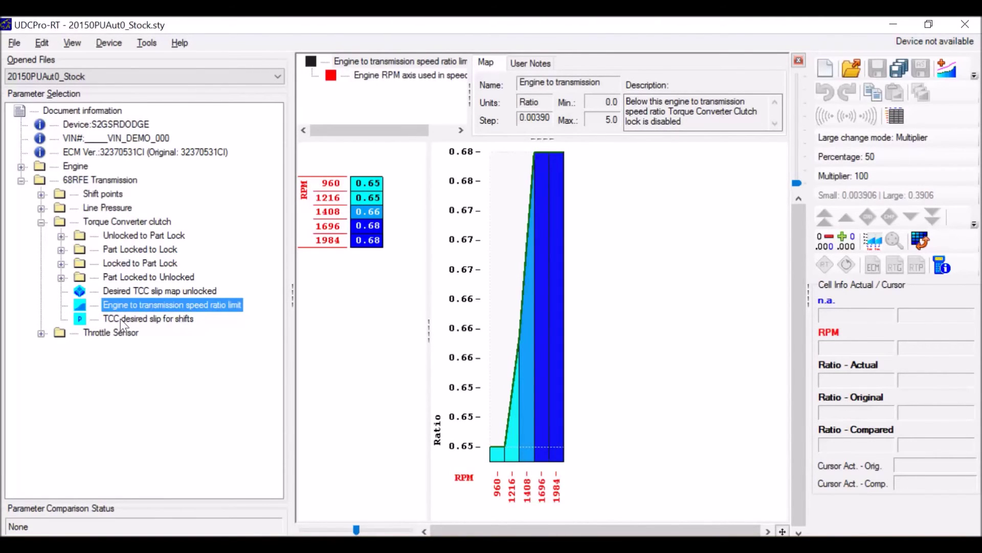
left_click(121, 318)
left_click(122, 292)
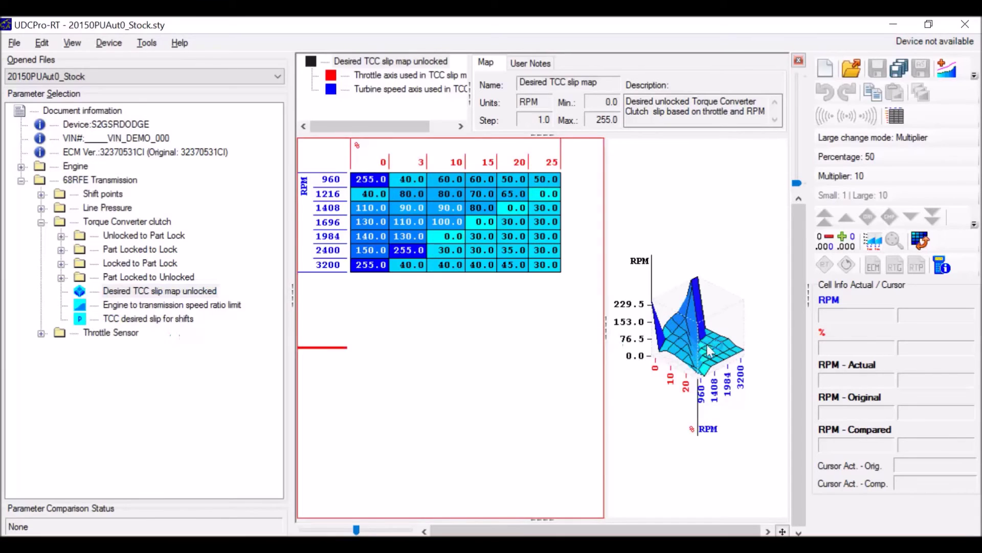
left_click(723, 441)
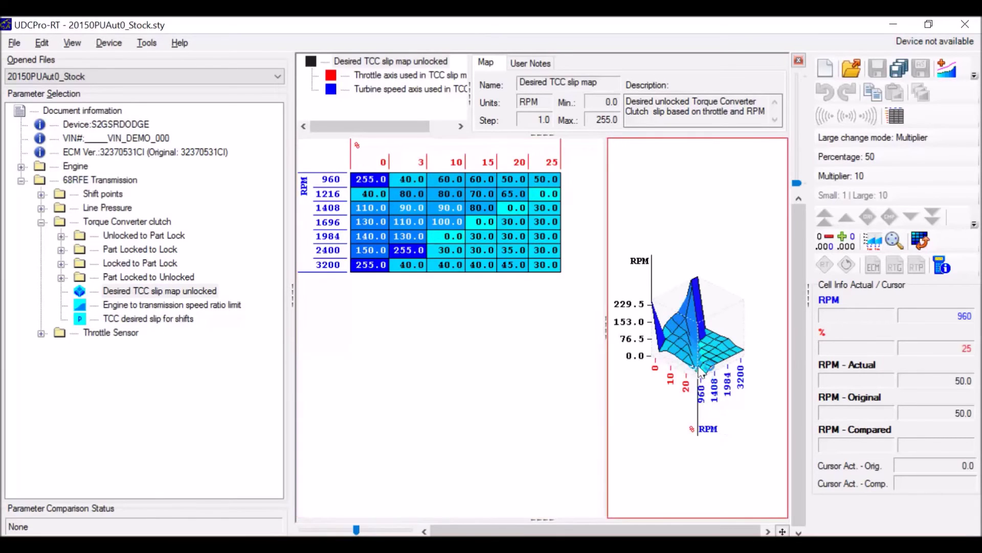
left_click_drag(702, 349, 684, 423)
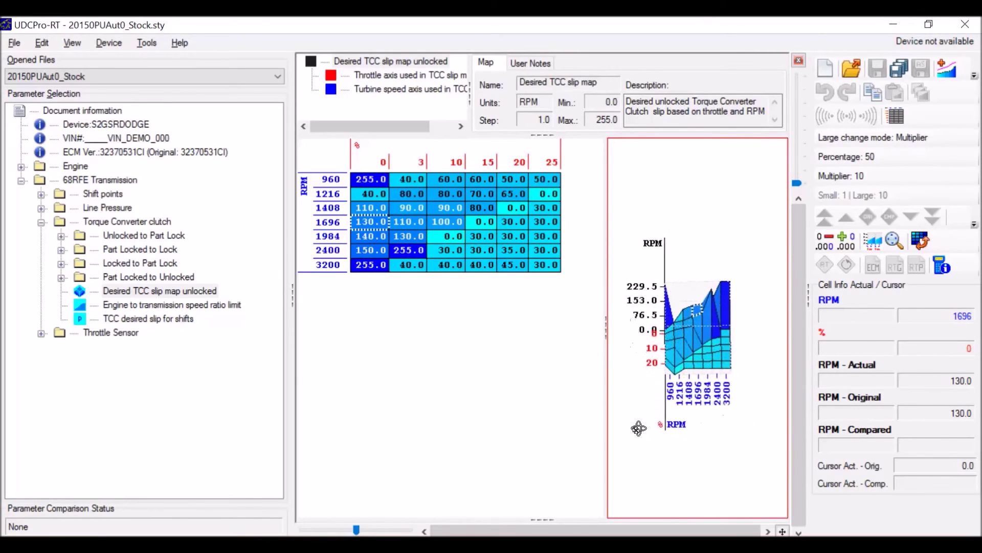
Select slip cells at 2400 RPM/3%, 1408 RPM/10% and 3200 RPM/0% throttle.
left_click(422, 245)
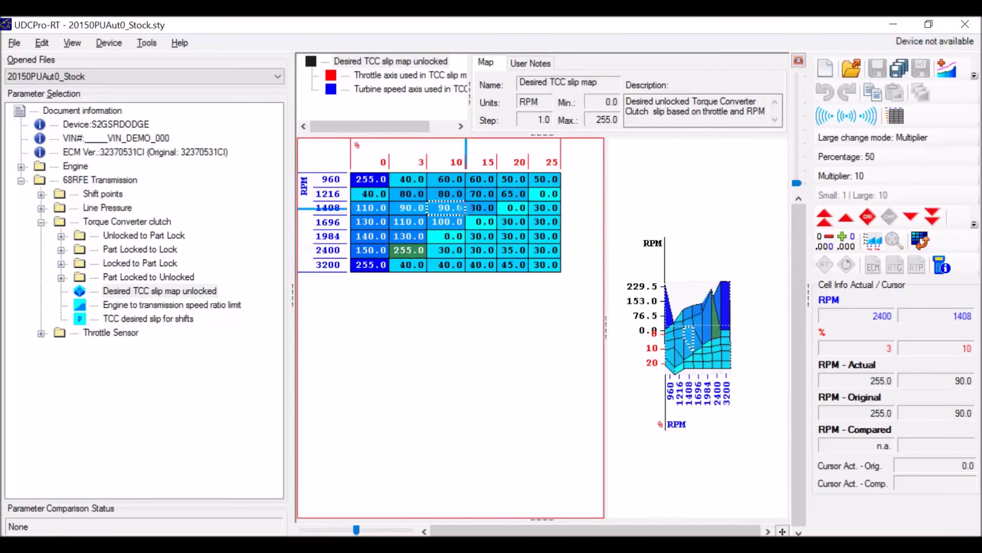
left_click(453, 208)
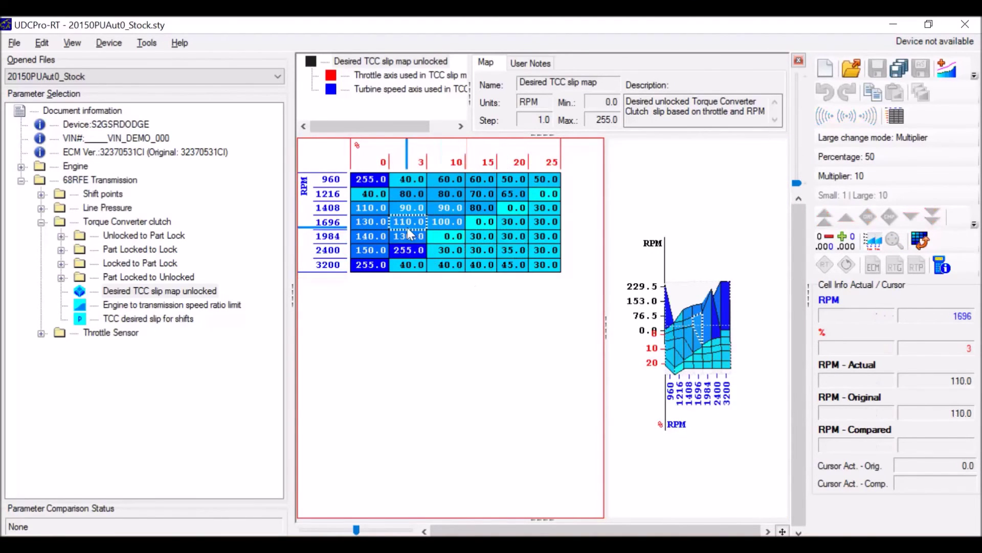
left_click(372, 265)
left_click(372, 264)
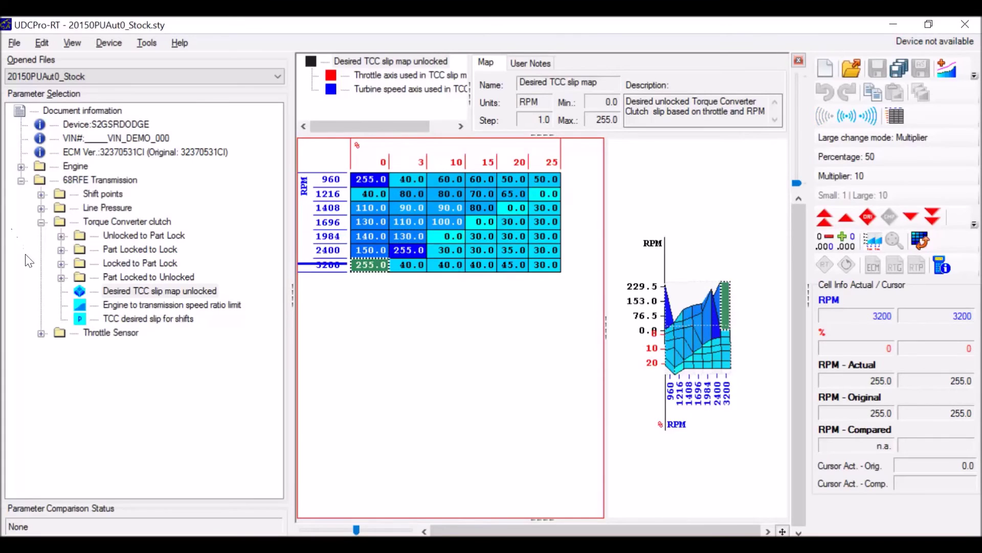
Collapse Torque Converter clutch and display the Throttle Sensor's throttle interpretation curve.
left_click(42, 221)
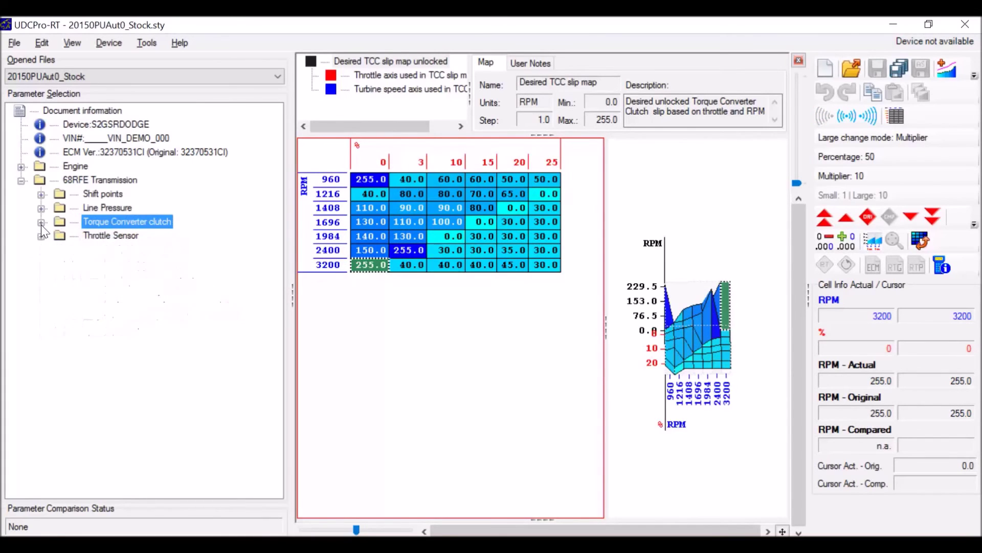
left_click(41, 236)
left_click(129, 250)
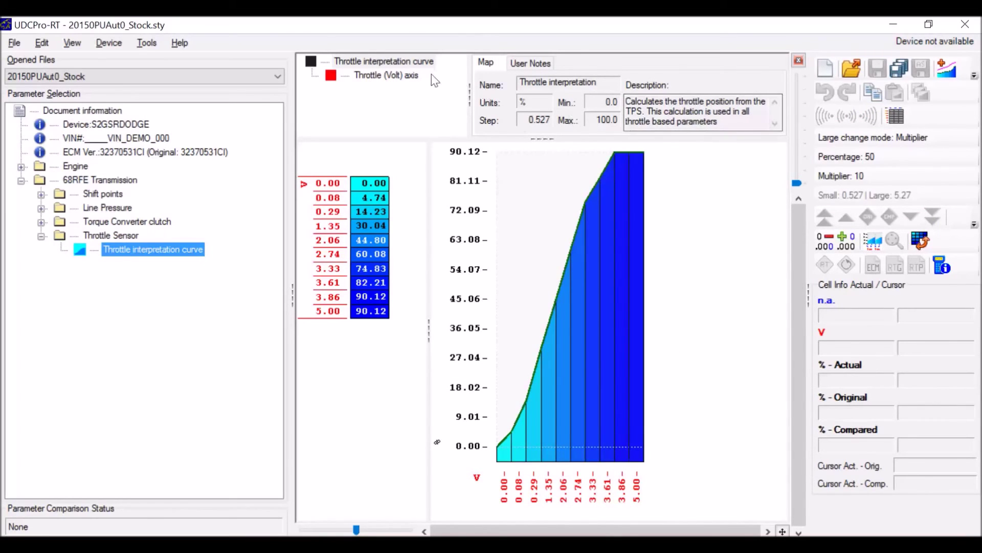
left_click(417, 77)
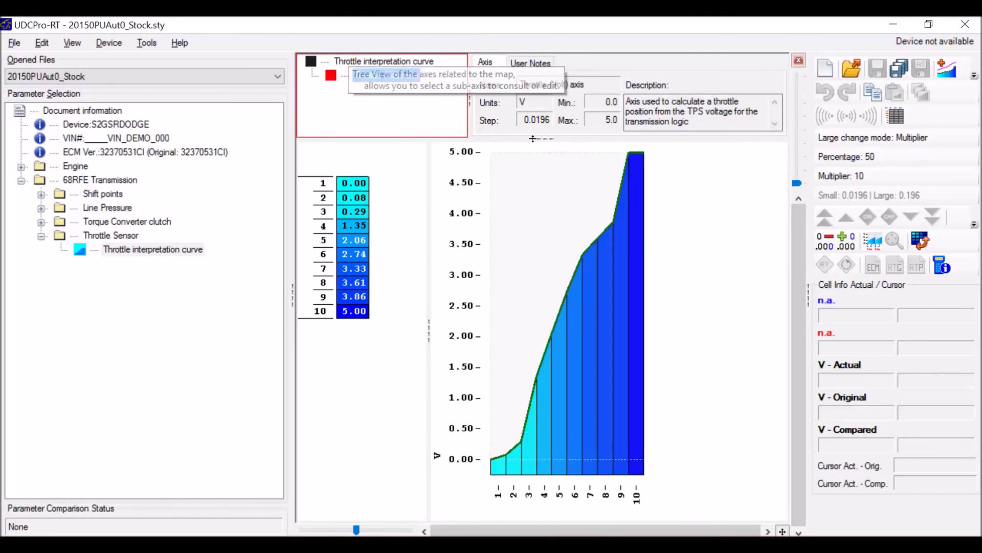
left_click(704, 122)
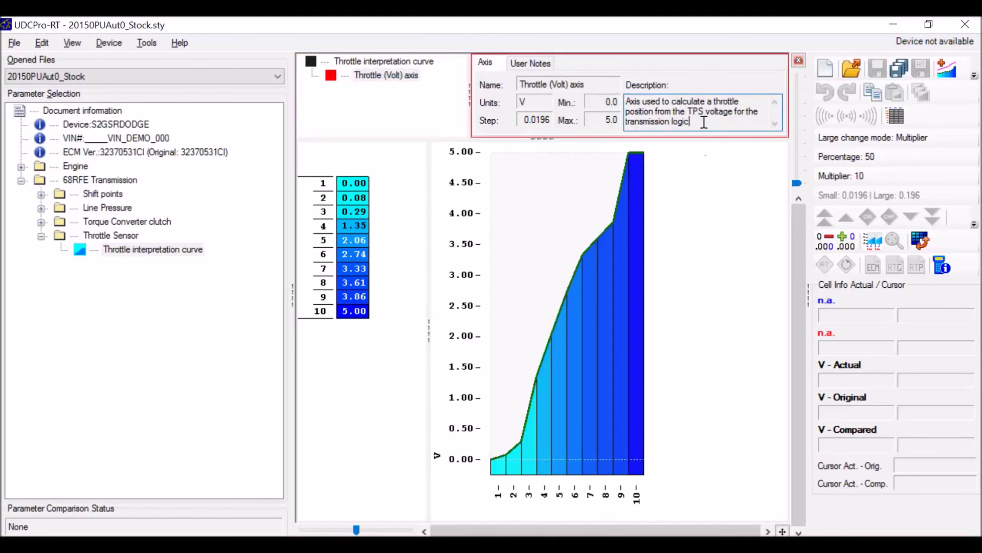
left_click_drag(704, 122, 618, 87)
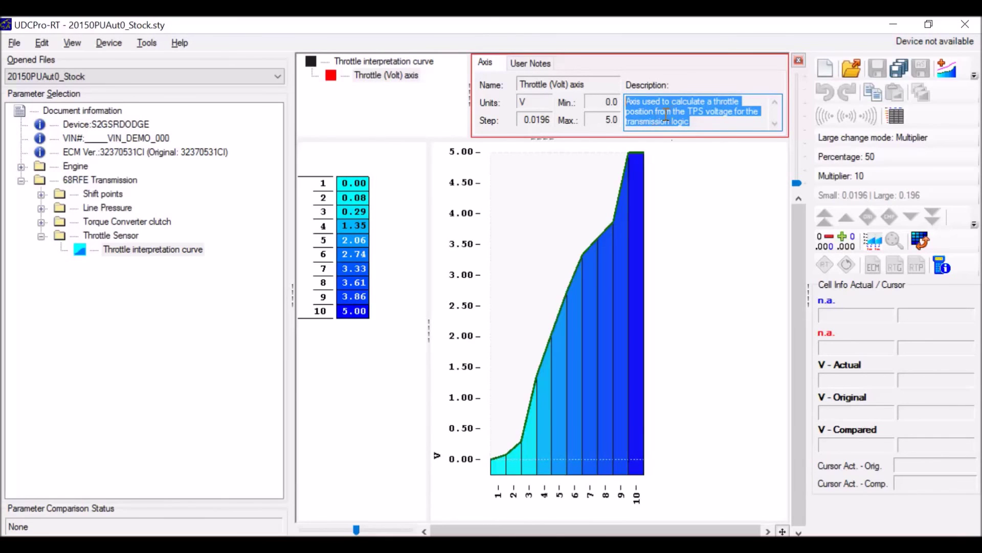
left_click(431, 61)
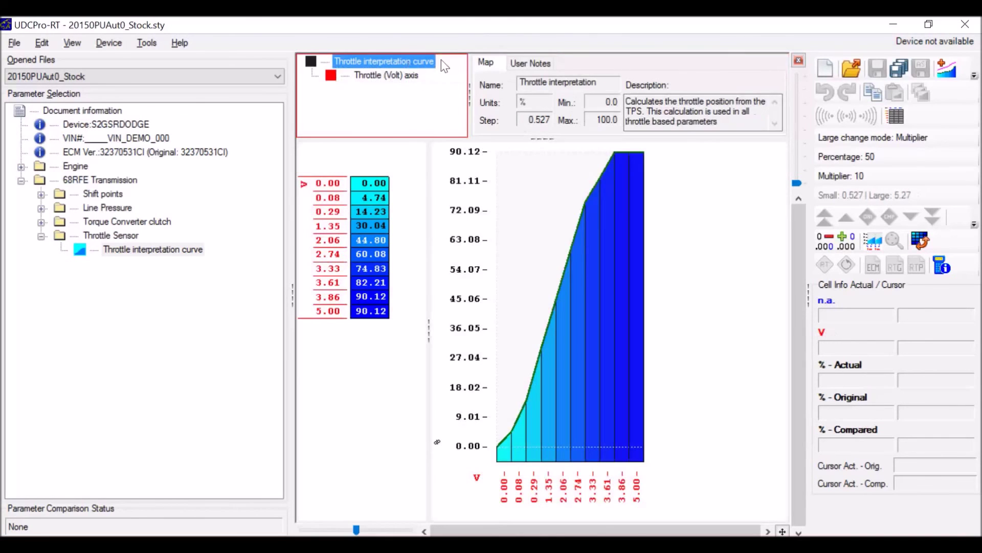